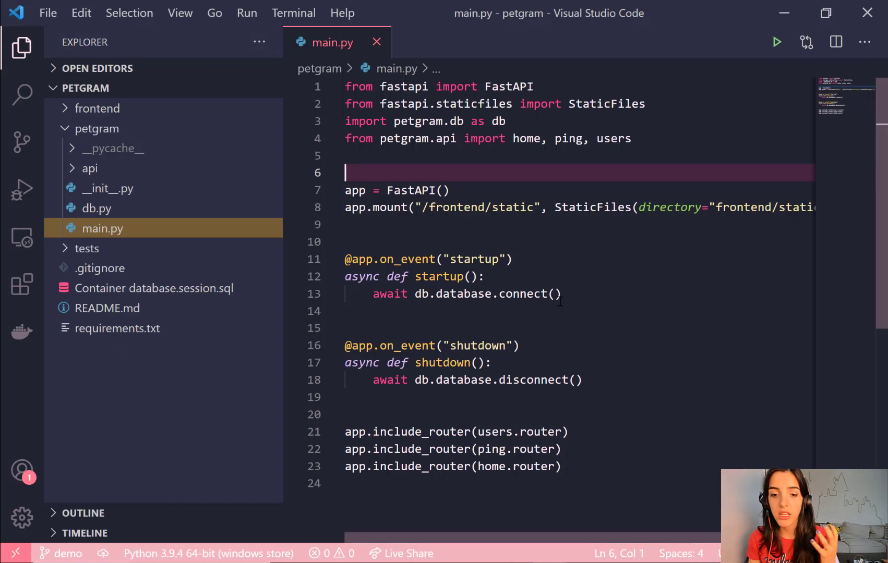
left_click(22, 285)
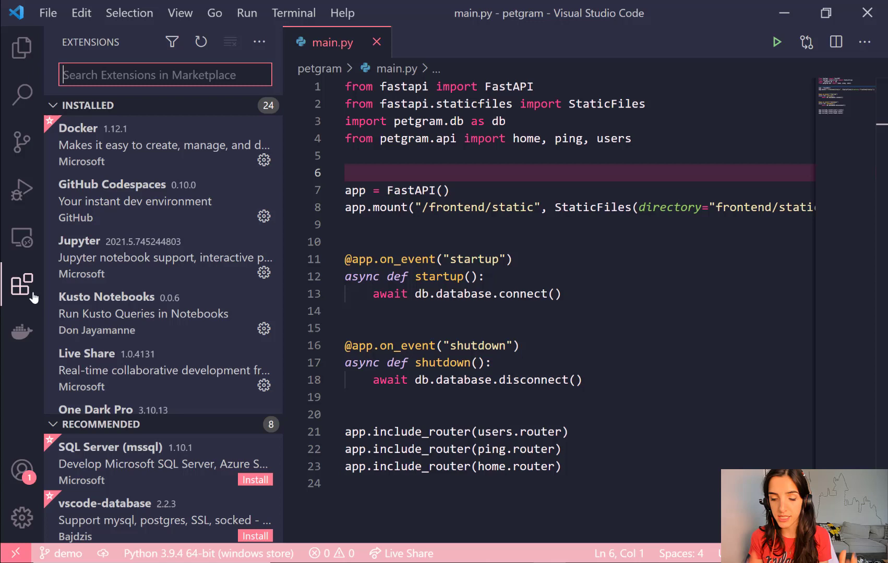
type("python")
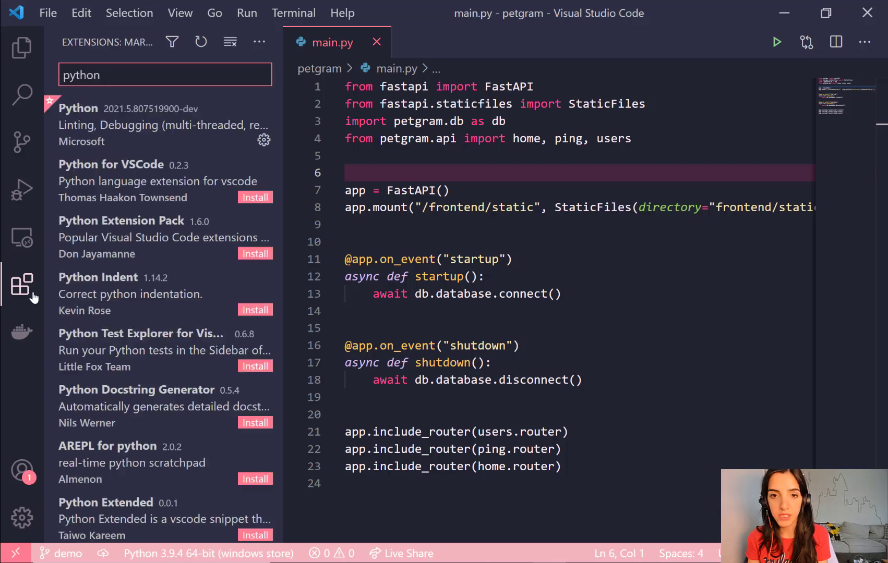
key("ctrl+a")
key("BackSpace")
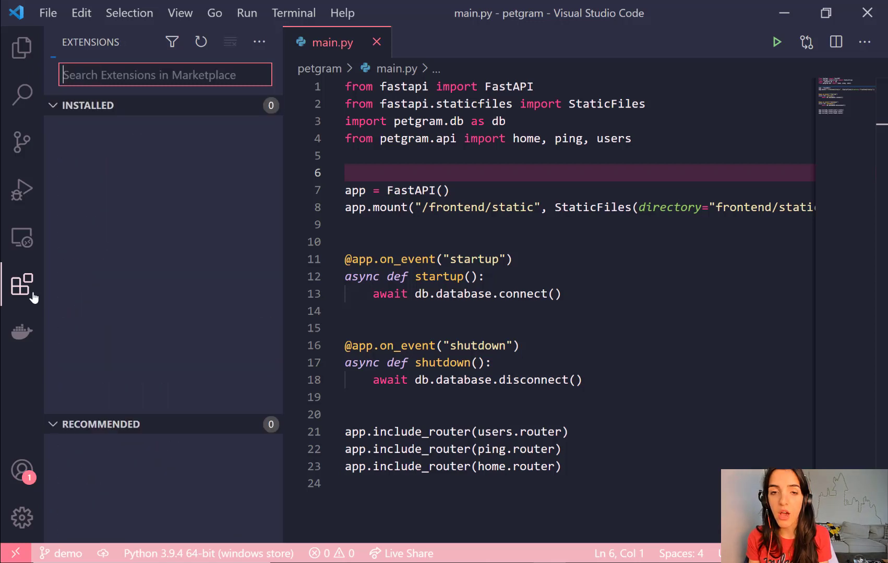
type("remote contain")
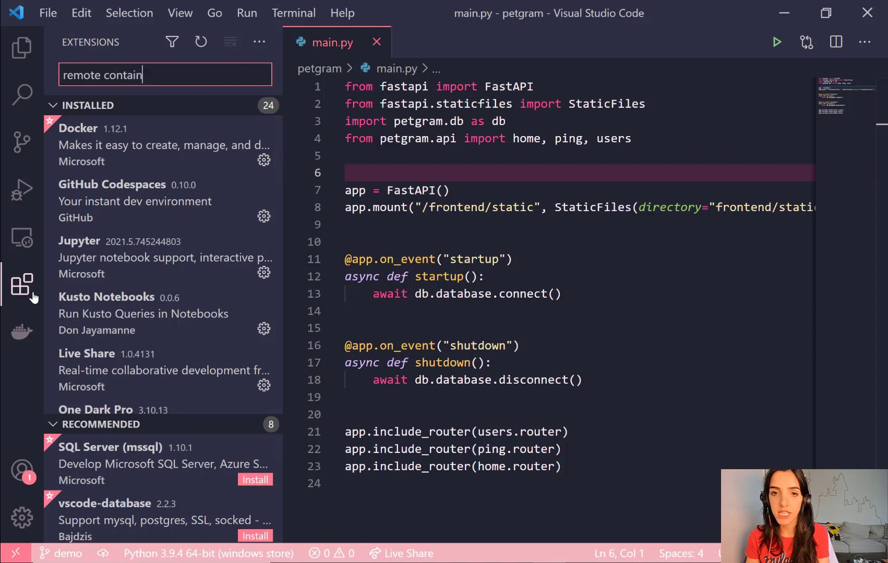
type("ers")
left_click(134, 125)
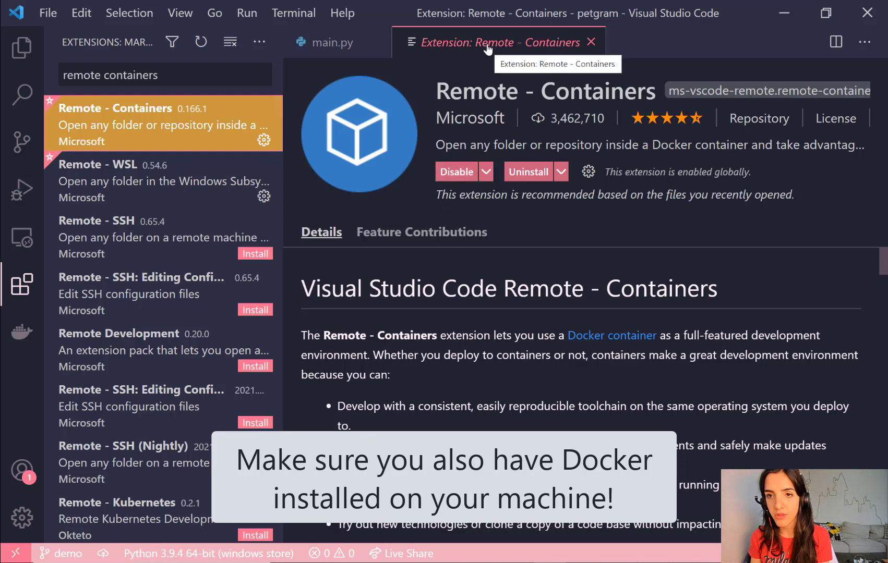
Step: Close the extension page and run Remote-Containers: Add Development Container Configuration Files from the Command Palette
left_click(590, 43)
left_click(22, 47)
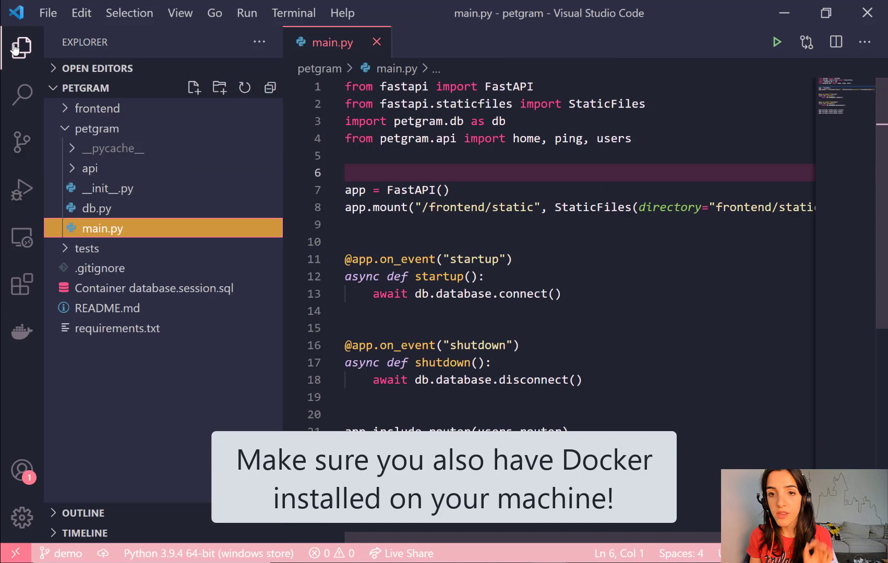
left_click(477, 172)
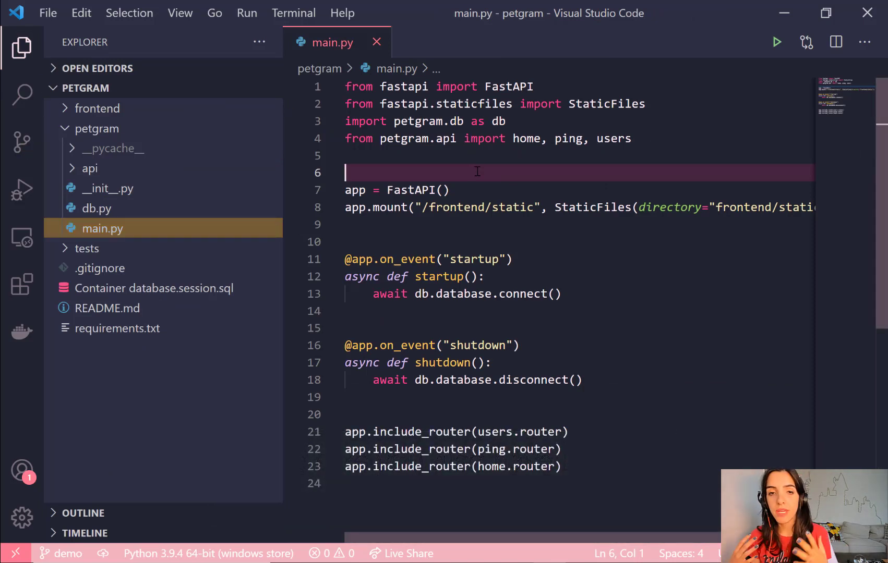
key("ctrl+shift+p")
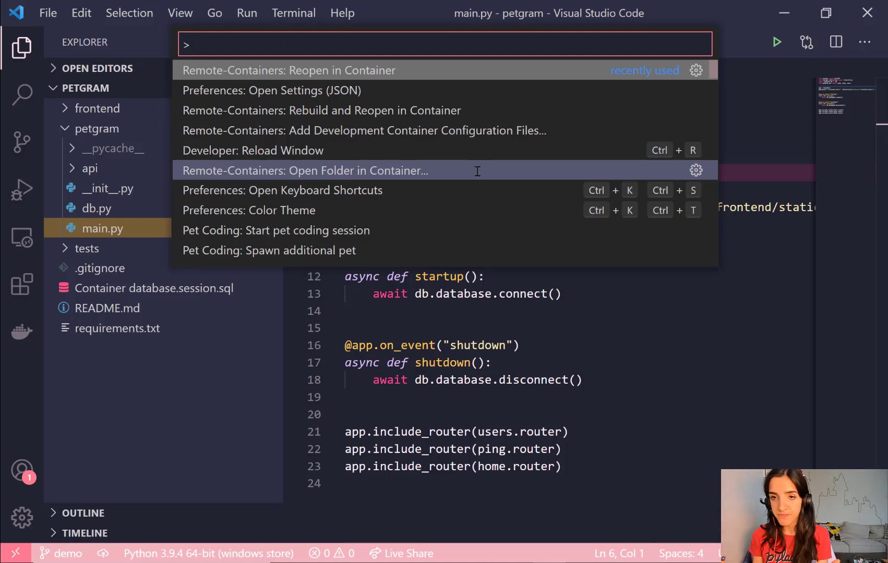
type("add development")
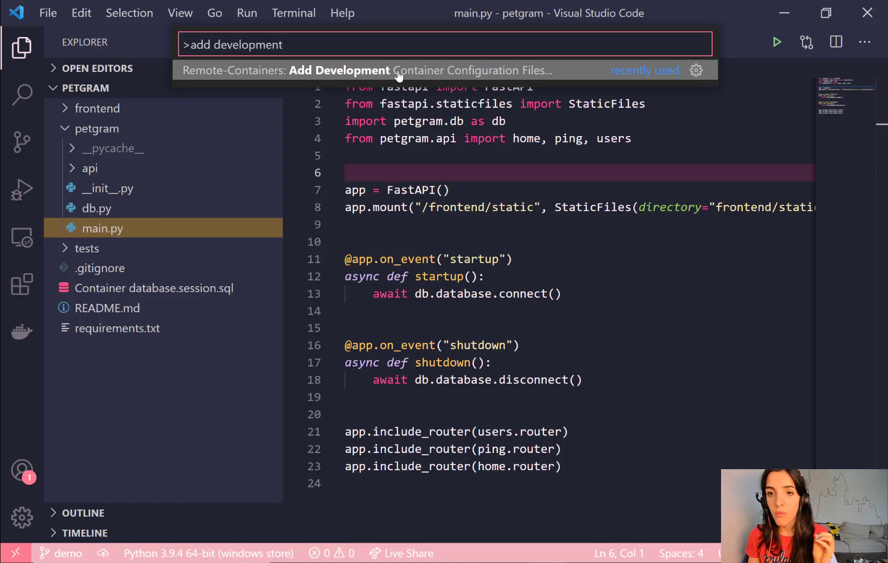
left_click(398, 71)
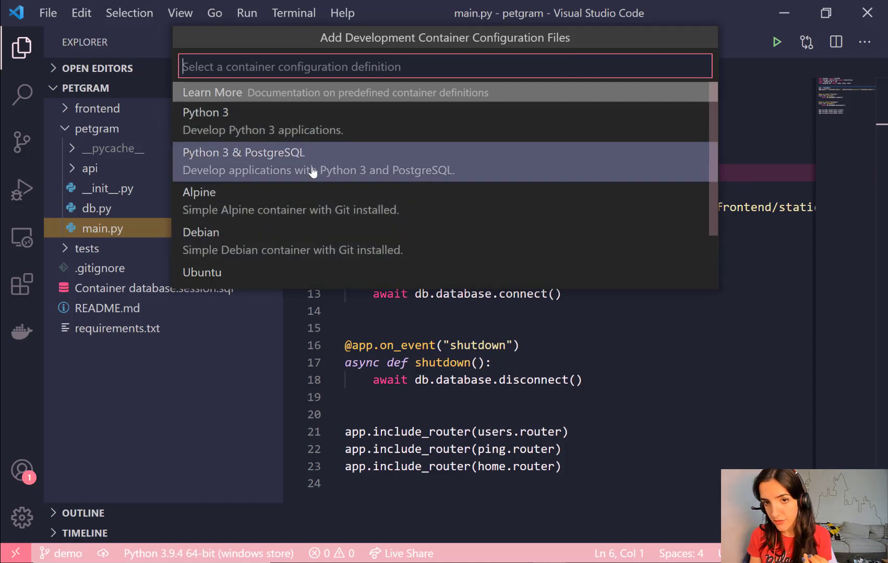
Step: Pick the Python 3 & PostgreSQL definition and review the generated devcontainer.json
left_click(217, 167)
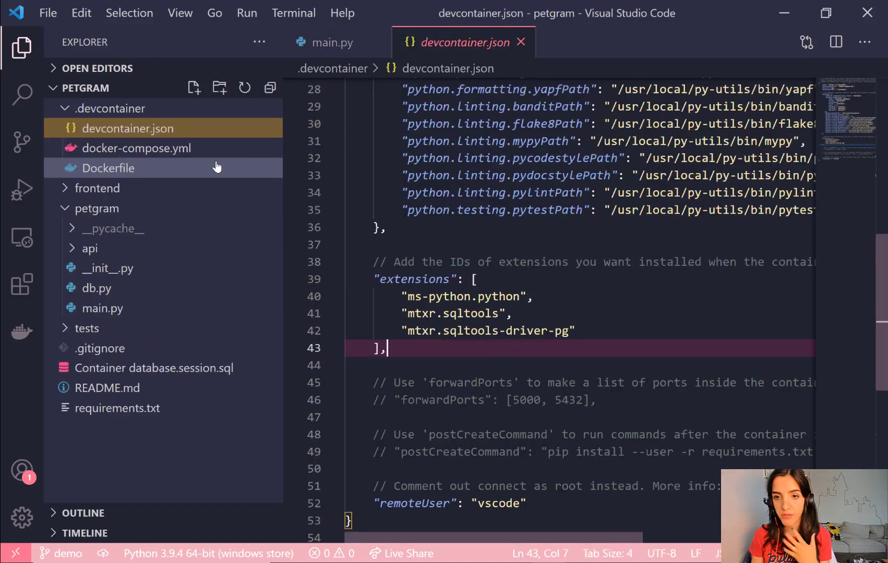
scroll(364, 276, "up", 1)
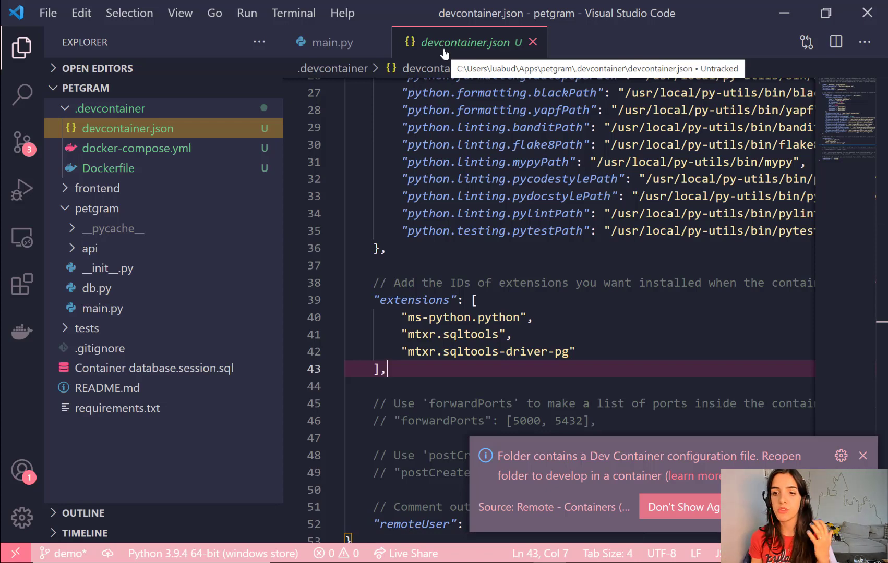
scroll(518, 299, "down", 1)
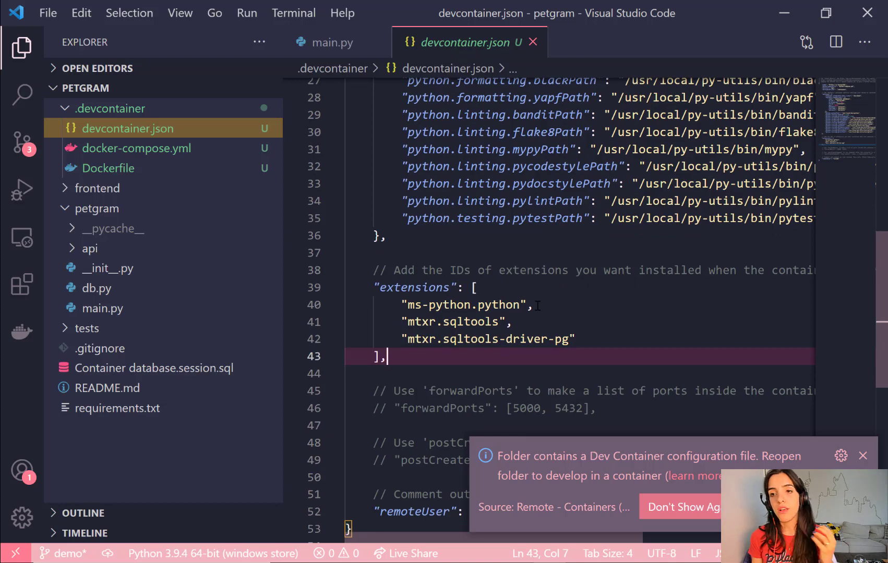
scroll(537, 306, "up", 5)
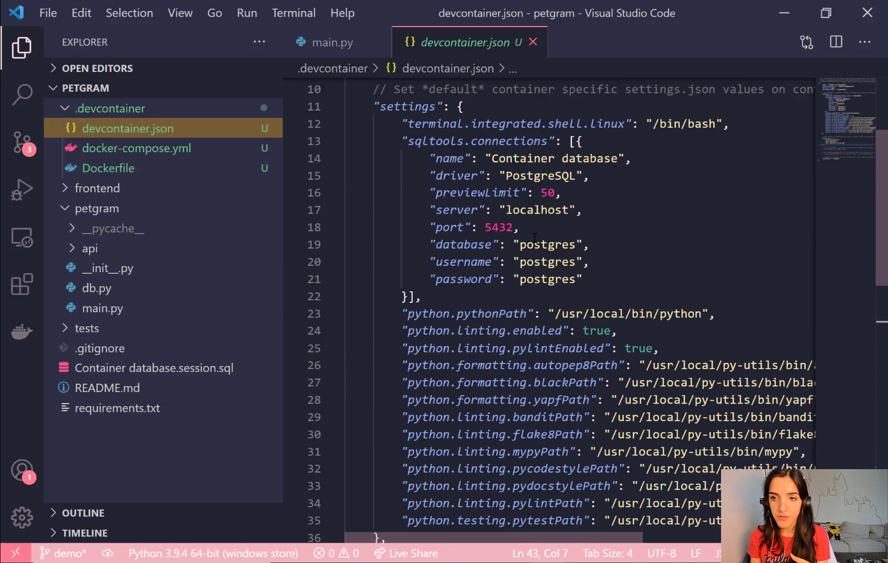
scroll(451, 208, "up", 3)
scroll(450, 208, "up", 2)
scroll(451, 208, "down", 6)
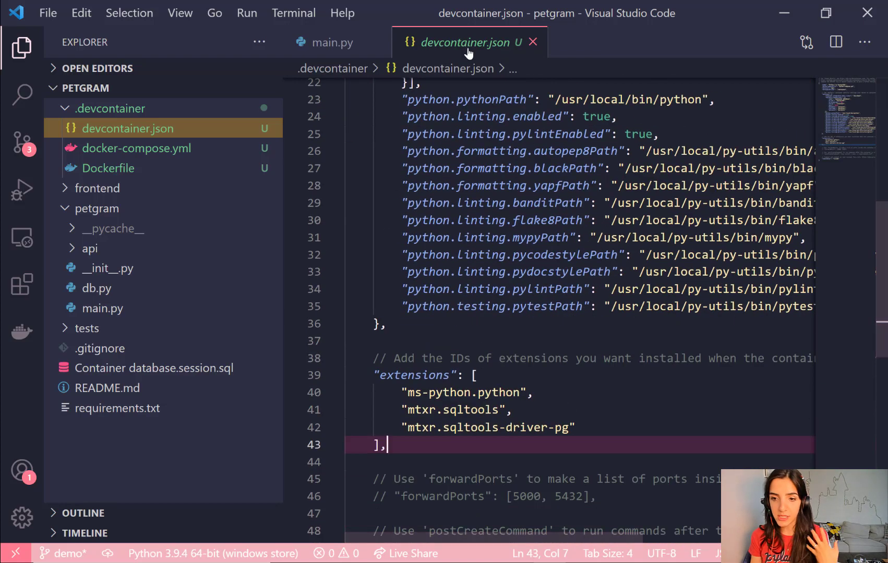
left_click(532, 42)
Step: Open docker-compose.yml and inspect its app and db service names
left_click(136, 148)
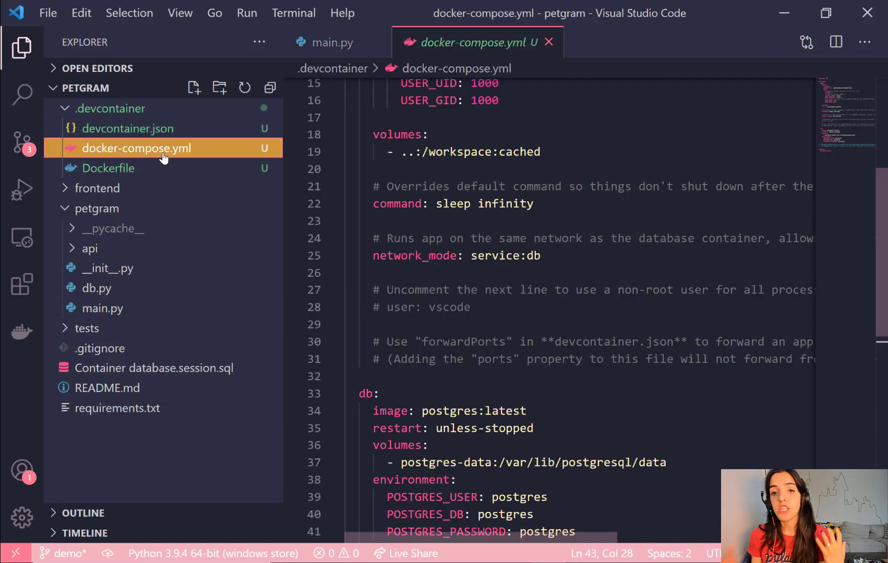
scroll(381, 136, "up", 3)
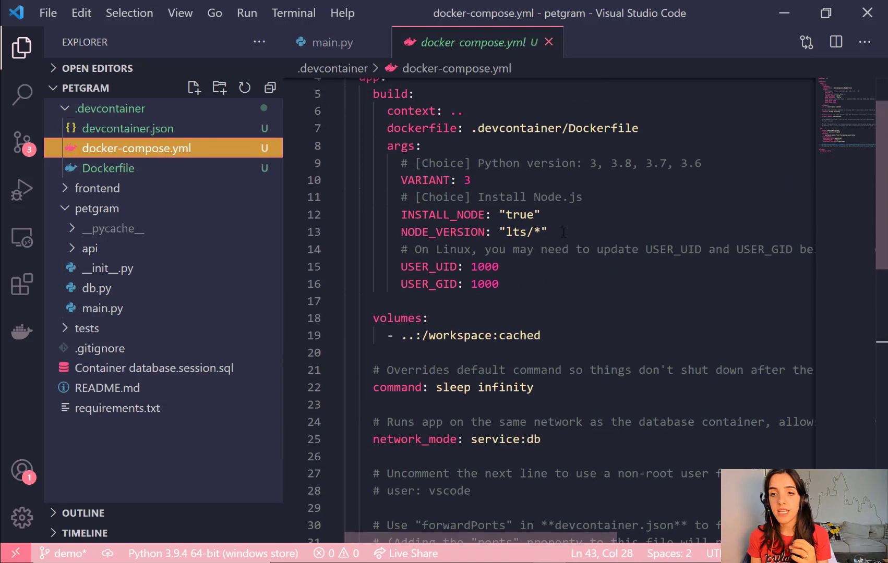
scroll(381, 136, "up", 2)
double_click(370, 138)
scroll(381, 208, "down", 3)
scroll(380, 208, "down", 3)
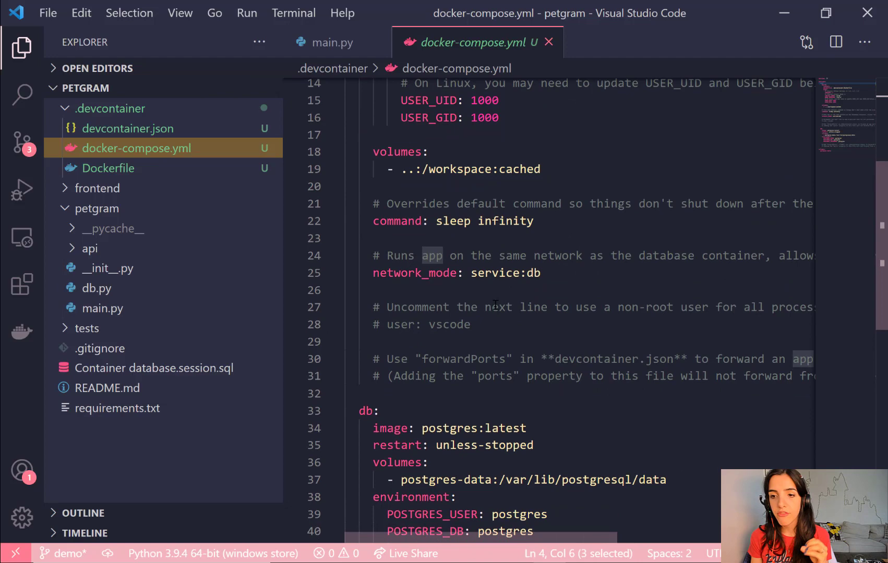
scroll(381, 277, "down", 1)
double_click(366, 381)
scroll(501, 385, "up", 1)
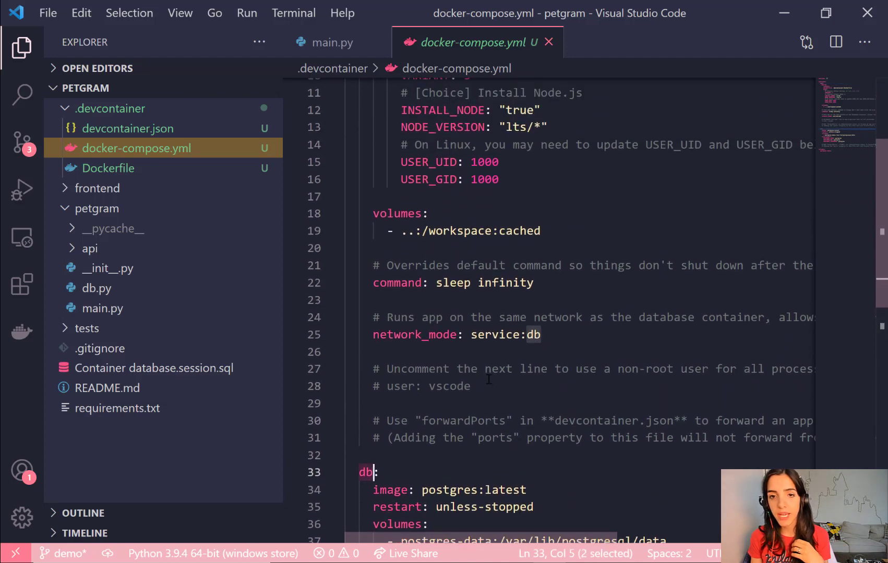
Step: Uncomment the Dockerfile's requirements.txt COPY and pip3 install lines (18–20) and save
left_click(107, 168)
scroll(416, 215, "up", 1)
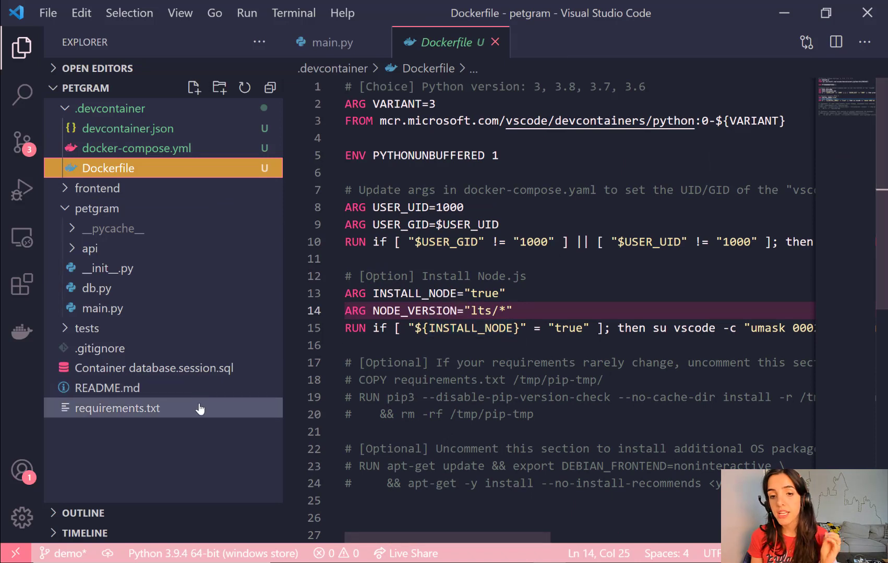
left_click(540, 415)
left_click_drag(541, 415, 345, 381)
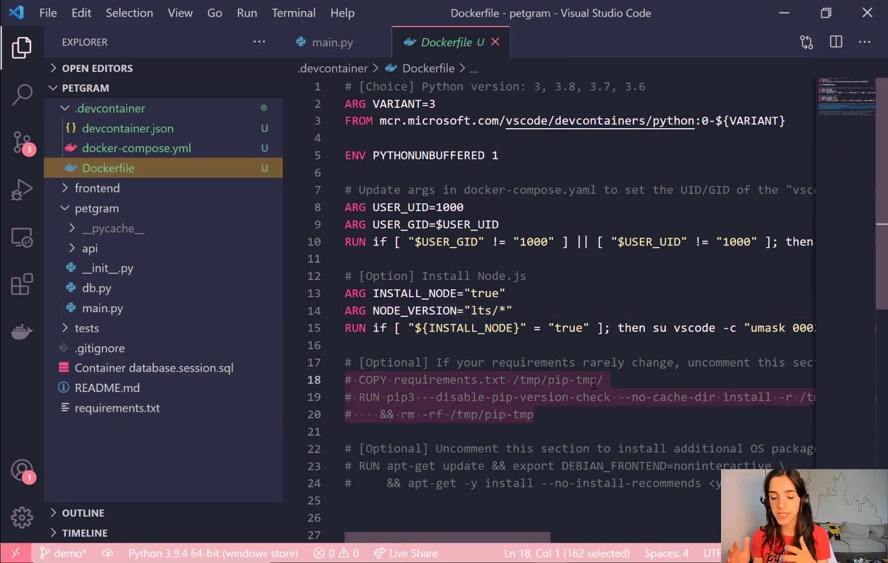
key("ctrl+slash")
key("ctrl+s")
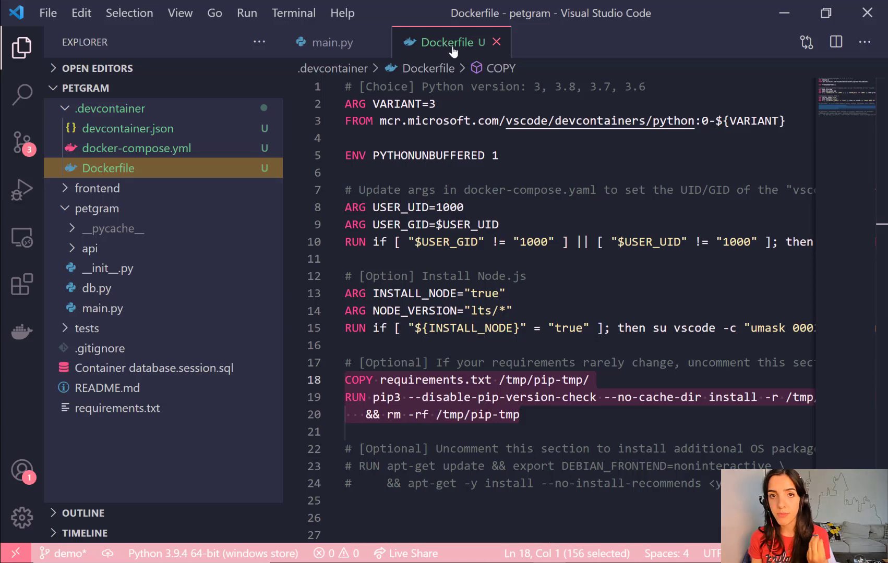
Step: Paste a DATABASE_URL and SECRET environment block below the workspace volume, fix its indentation, and save
left_click(121, 148)
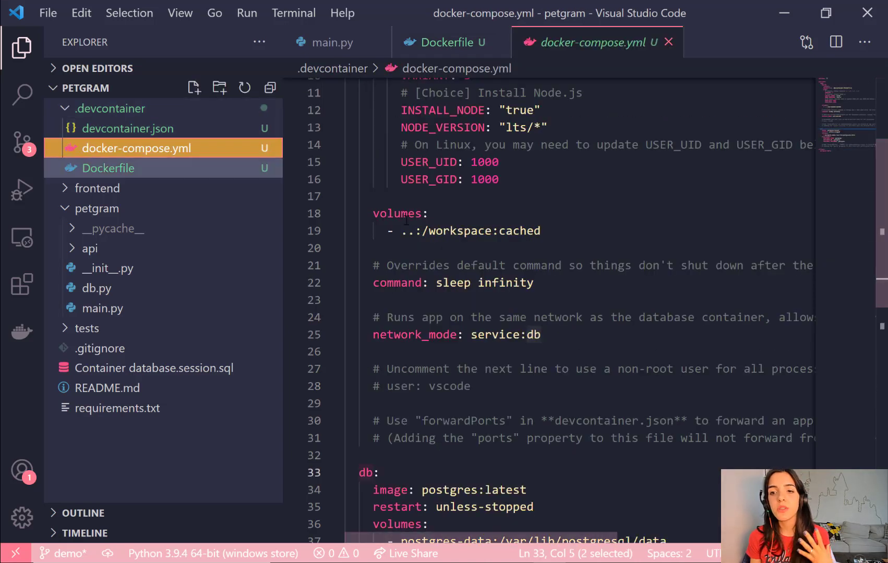
scroll(555, 278, "up", 1)
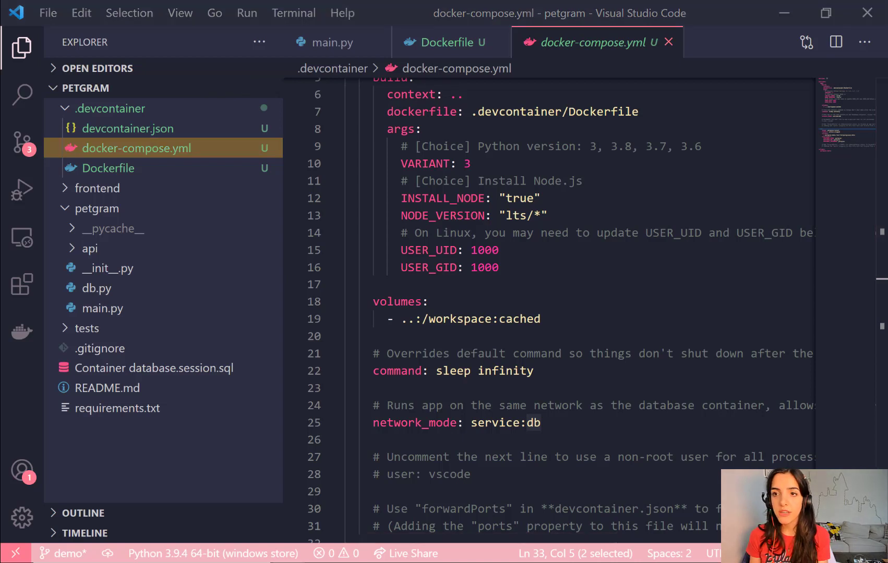
left_click(548, 319)
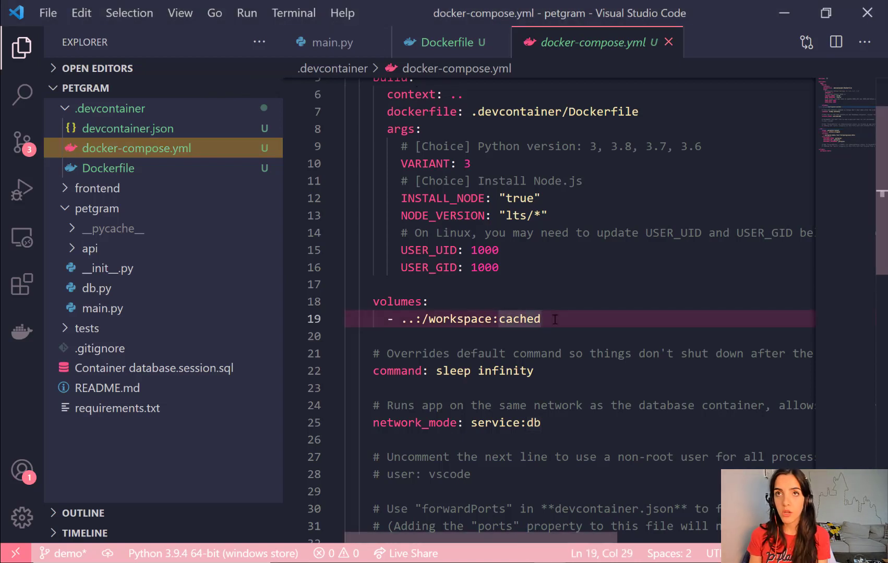
key("Return")
key("ctrl+v")
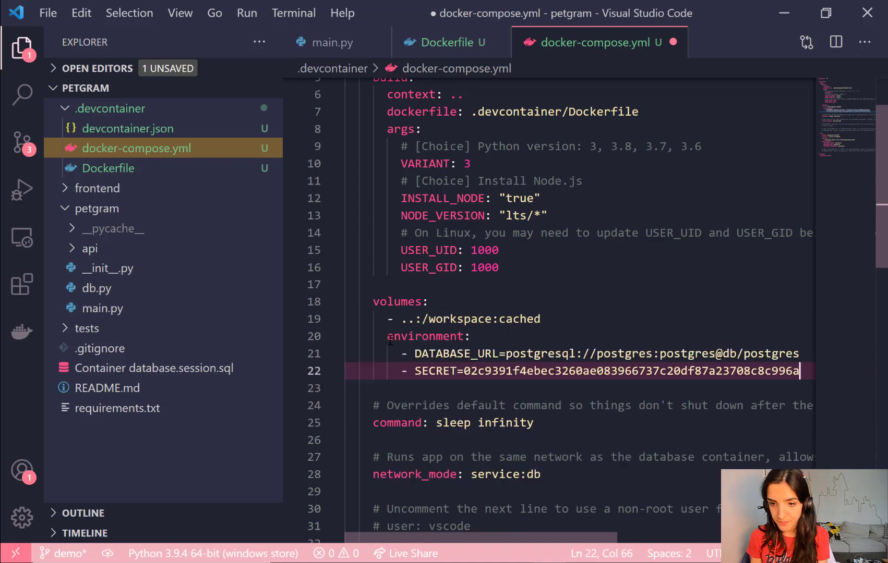
double_click(395, 337)
key("Down")
key("Delete")
key("Delete")
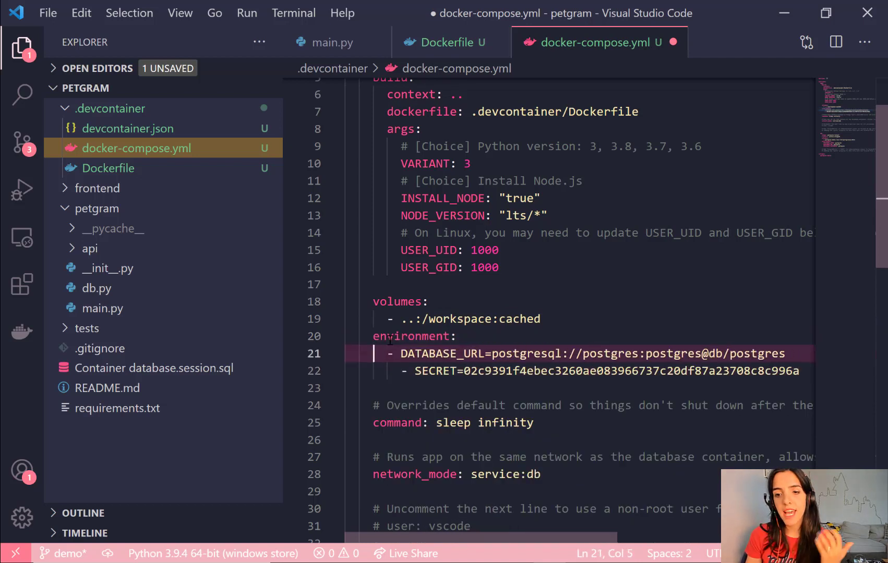
key("Down")
key("Delete")
key("Delete")
key("ctrl+s")
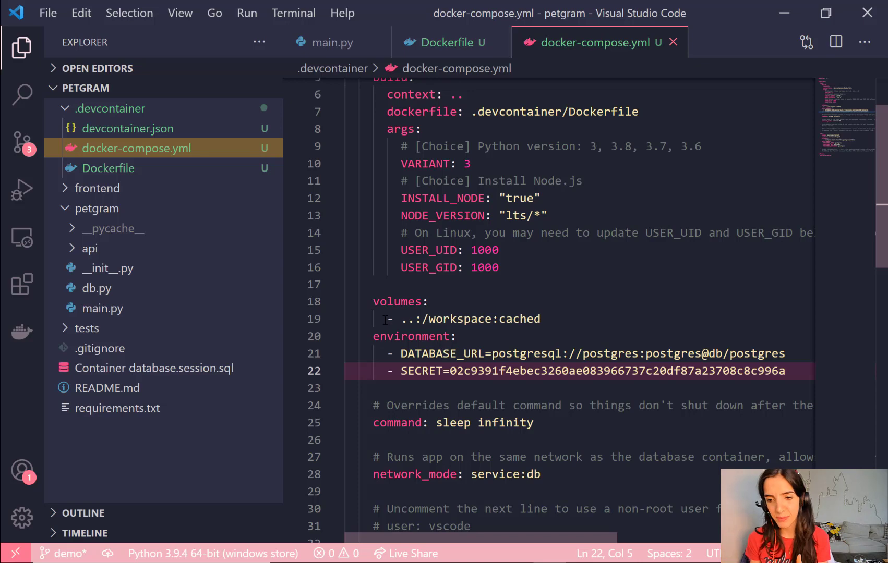
scroll(479, 368, "down", 2)
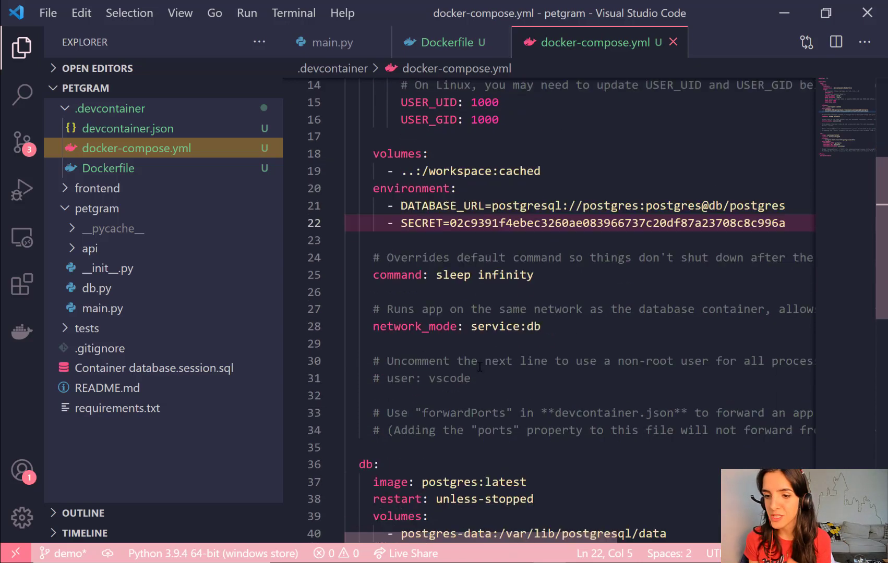
scroll(478, 367, "down", 1)
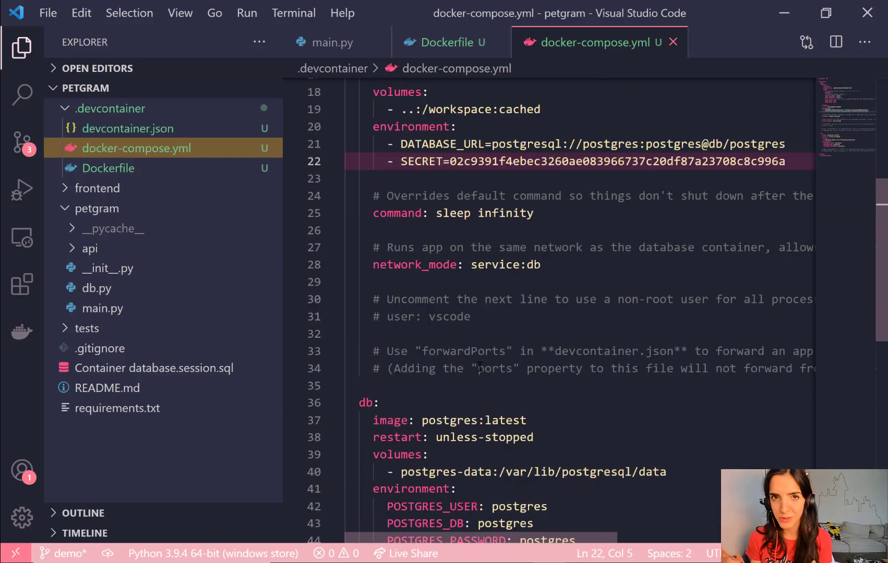
scroll(479, 277, "up", 1)
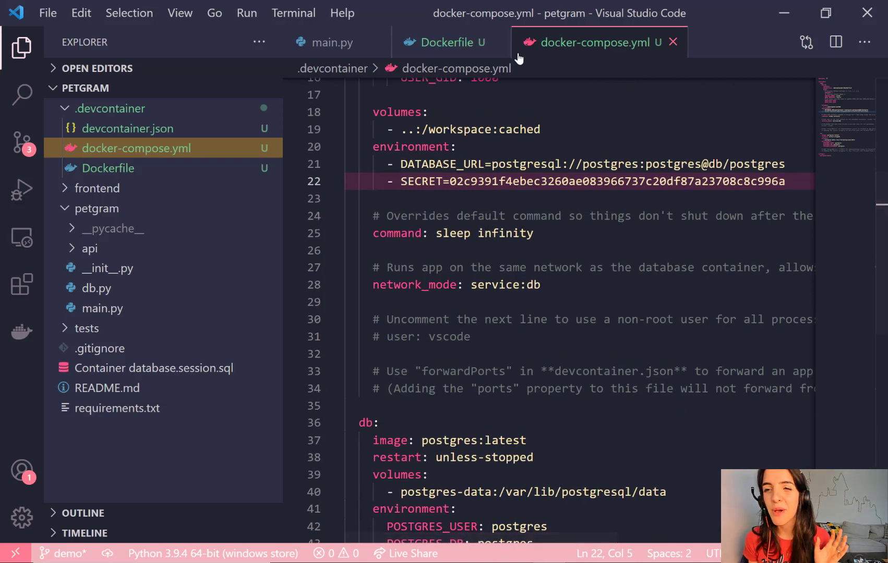
scroll(518, 139, "down", 1)
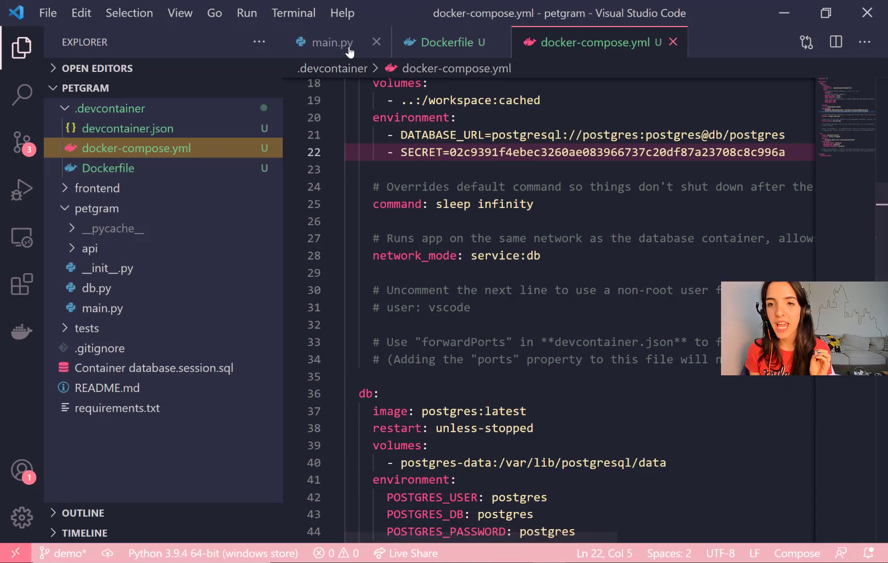
Step: From main.py, run Remote-Containers: Reopen in Container via the Command Palette
left_click(332, 43)
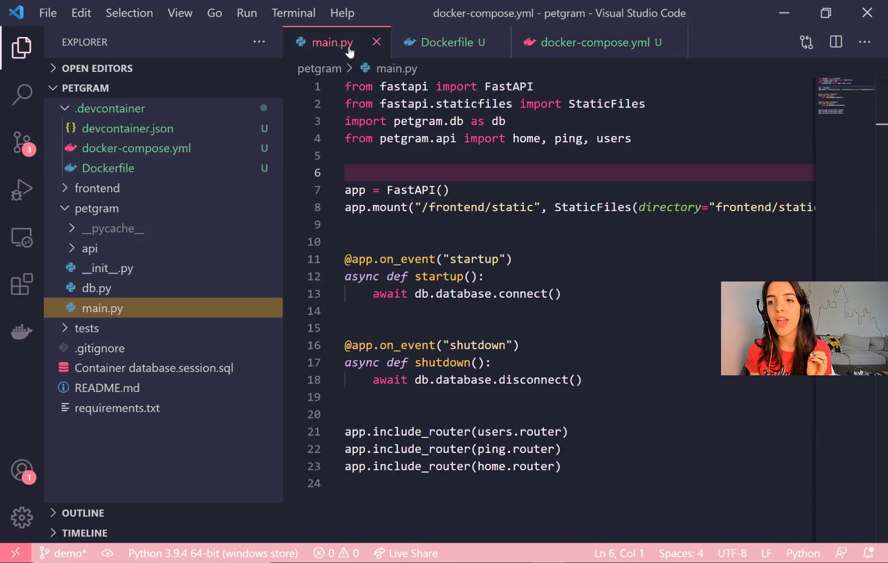
left_click(872, 553)
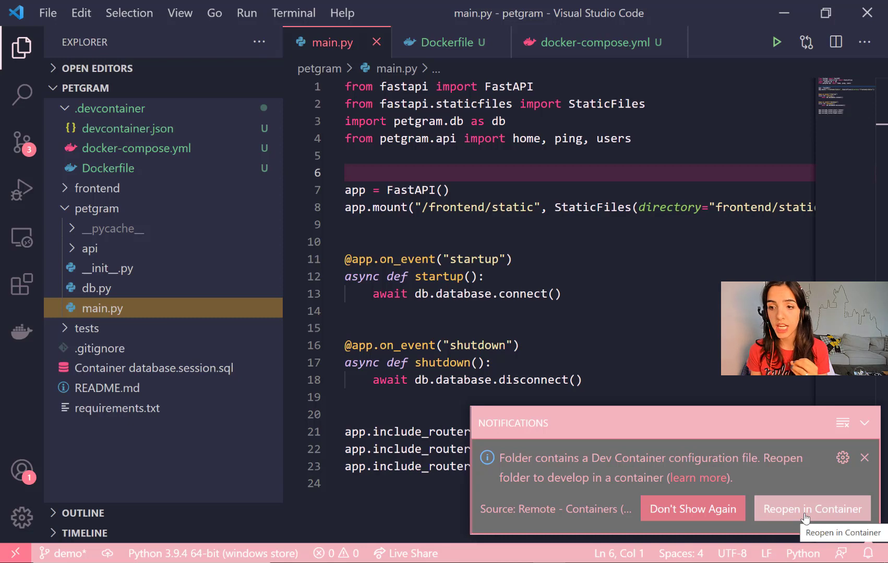
left_click(513, 229)
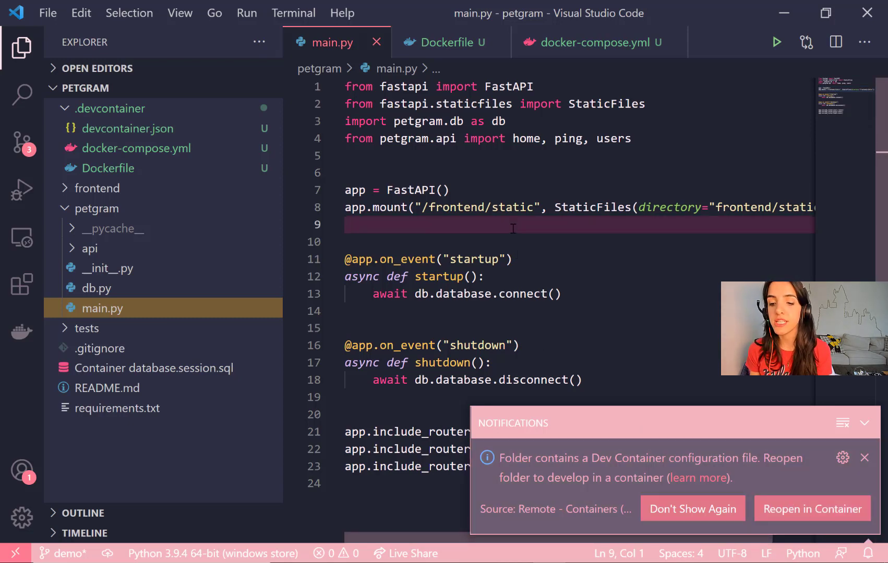
key("ctrl+shift+p")
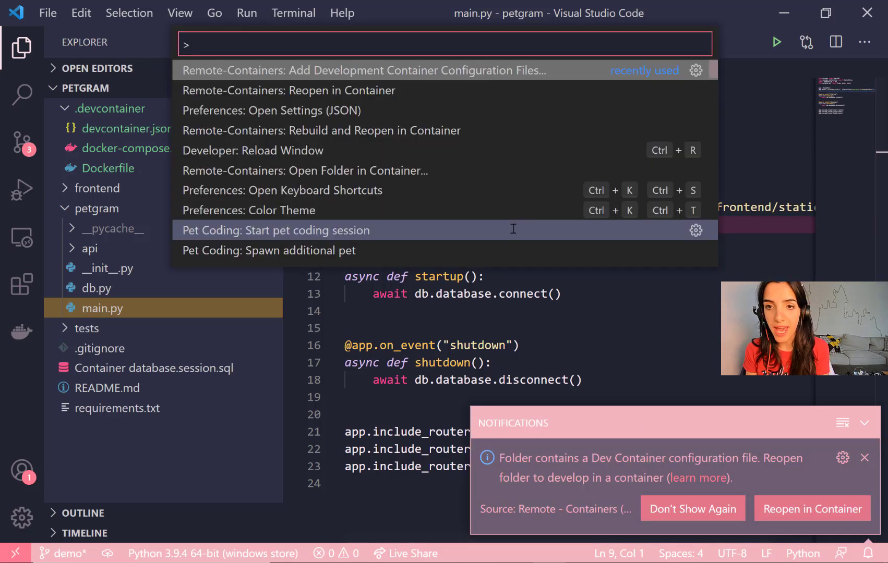
type("reopen in")
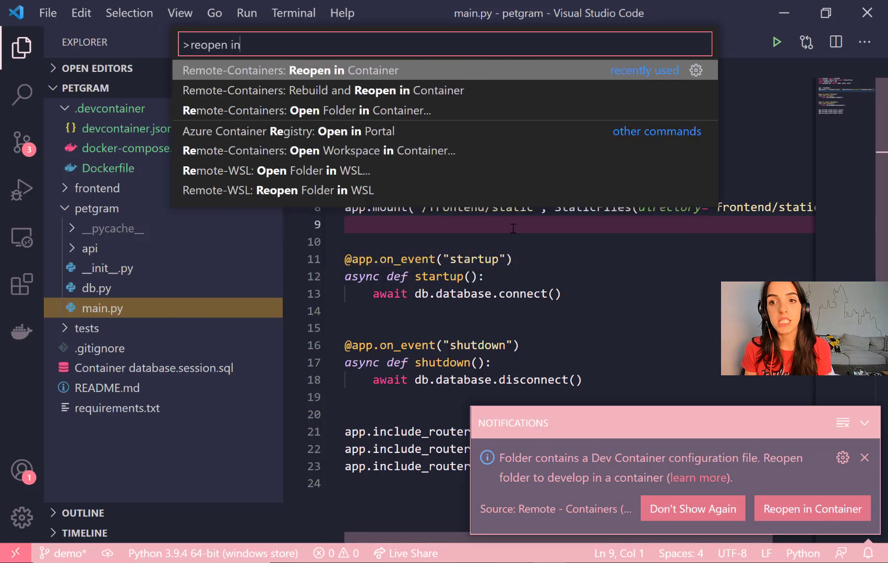
key("Escape")
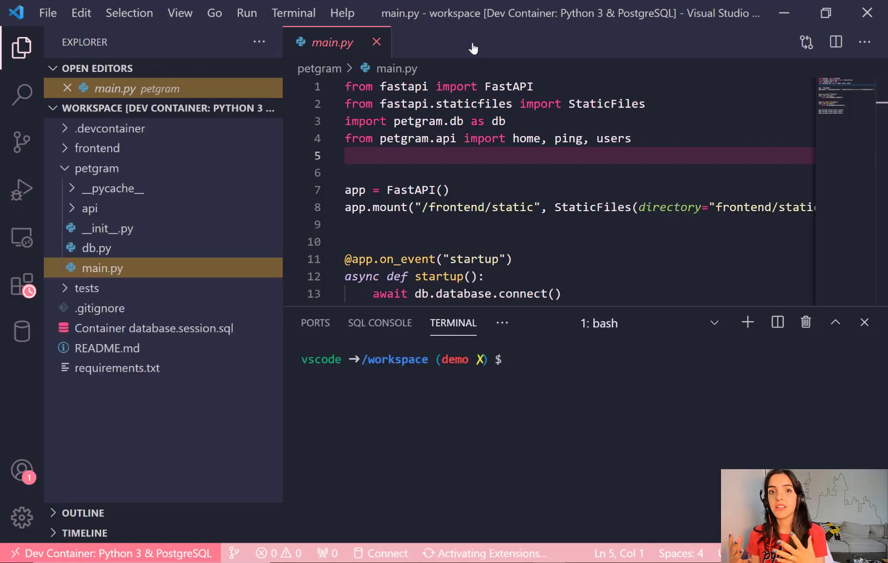
Step: Run python3 -m pip freeze in the container terminal to list installed packages
left_click(488, 189)
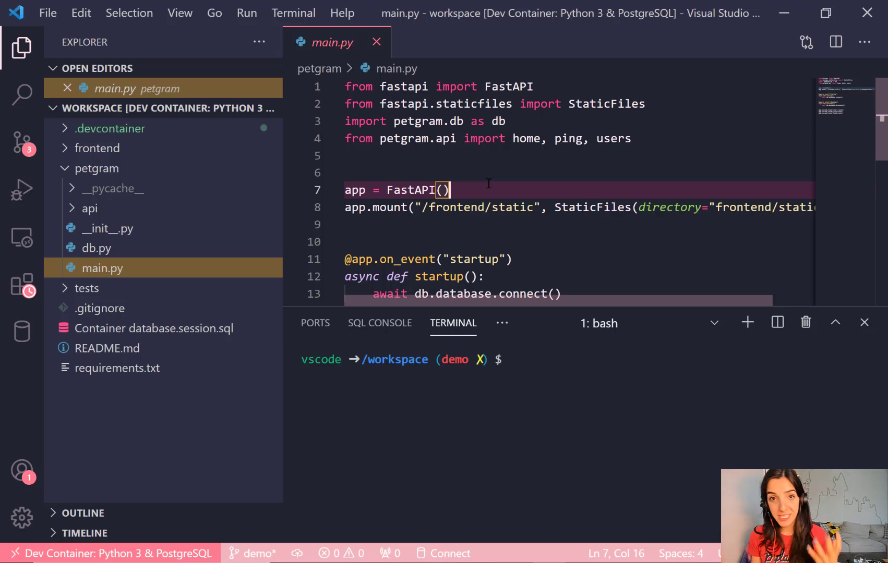
left_click(597, 240)
left_click(555, 374)
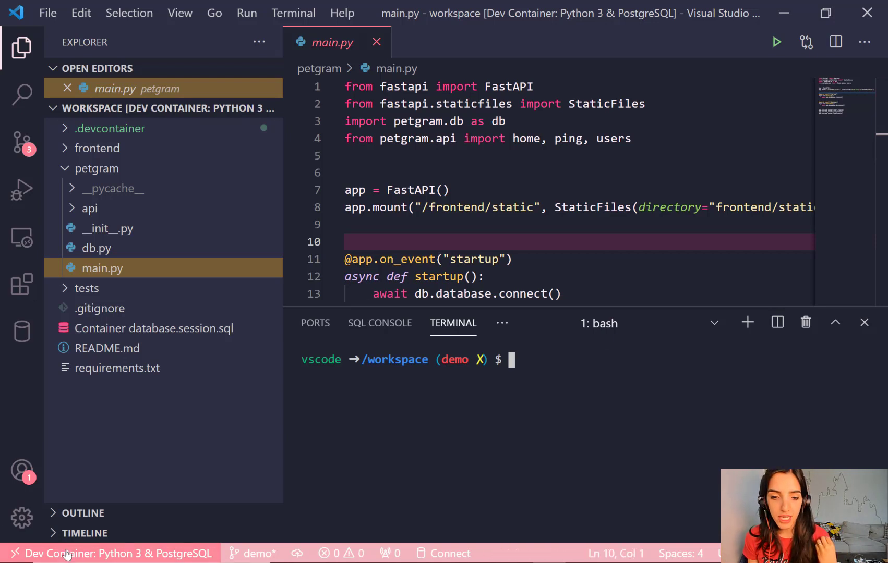
type("p")
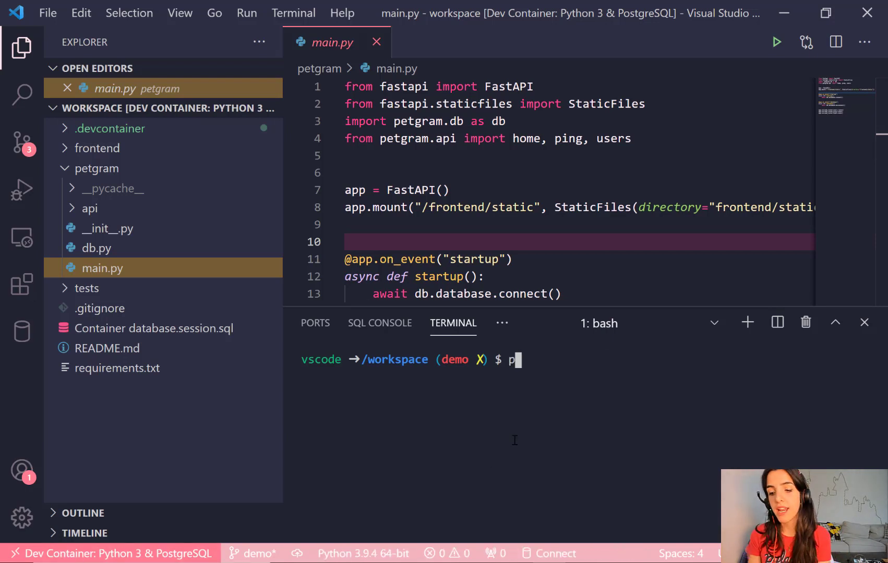
type("ython")
key("BackSpace")
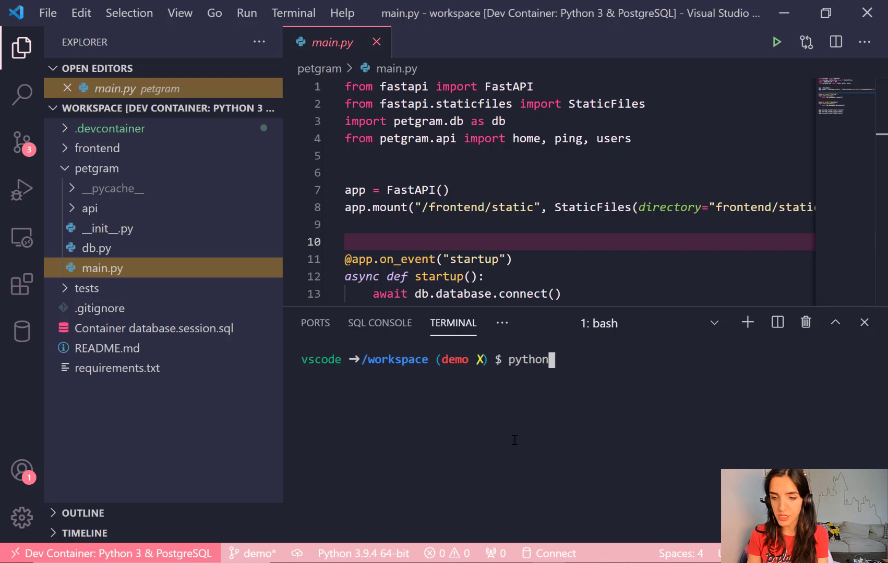
type("3 -m pi p ")
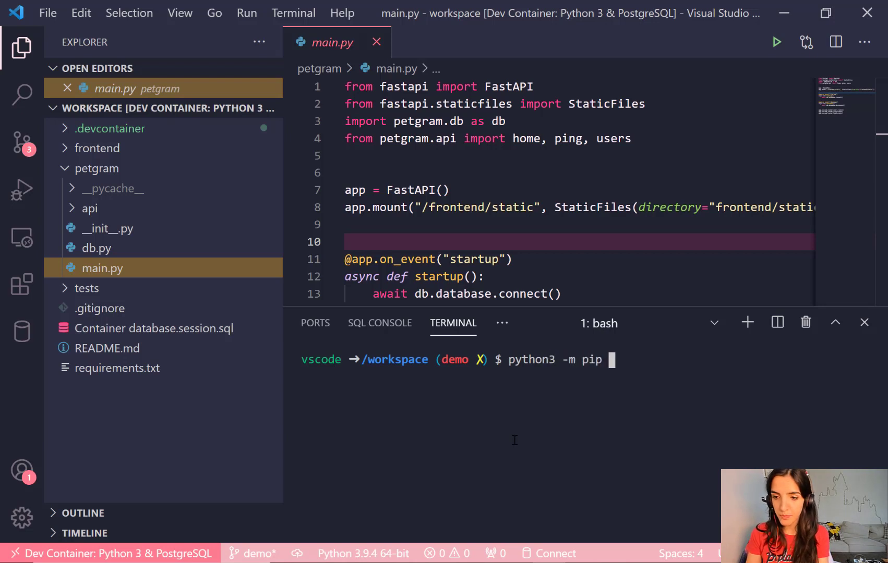
type("freeze")
key("Return")
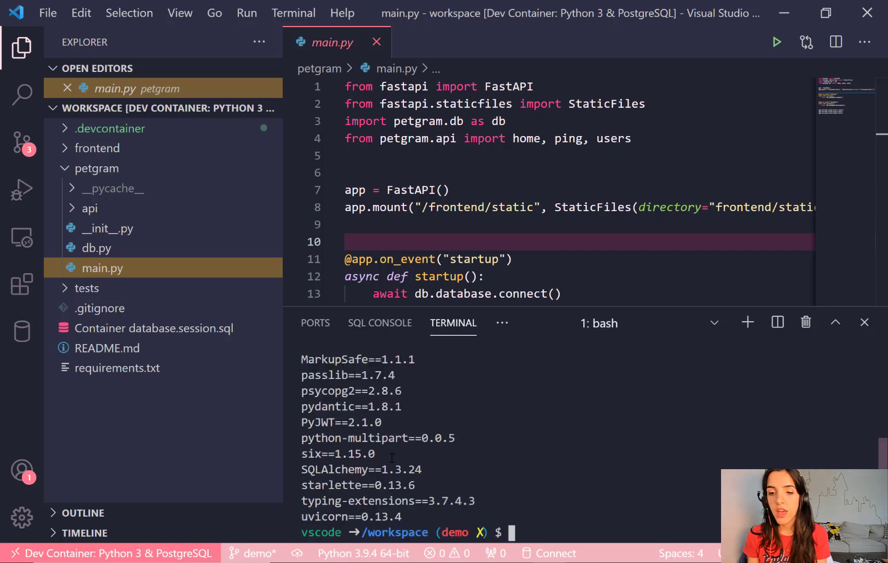
scroll(391, 458, "up", 5)
scroll(390, 459, "up", 3)
scroll(391, 458, "down", 4)
scroll(485, 465, "down", 5)
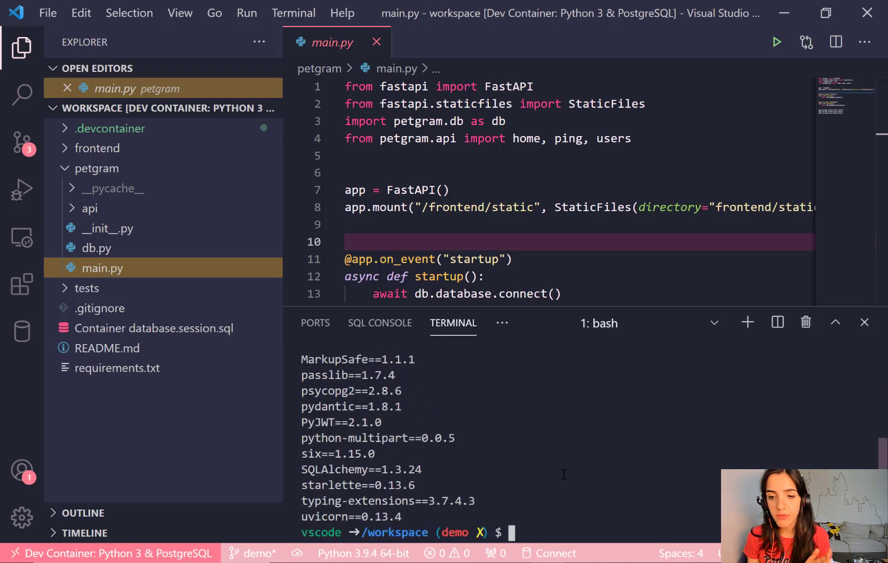
Step: Create a launch.json from Run and Debug using the FastAPI configuration
left_click(526, 172)
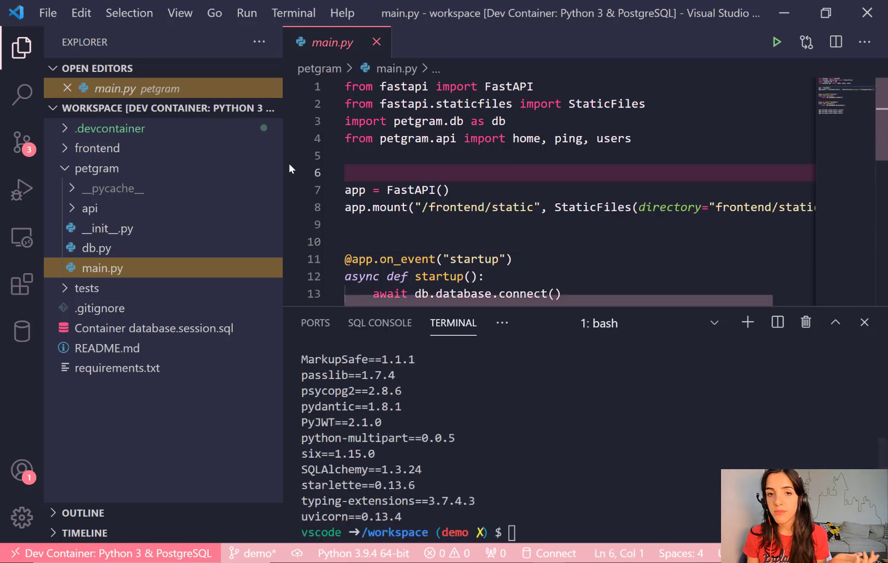
left_click(21, 193)
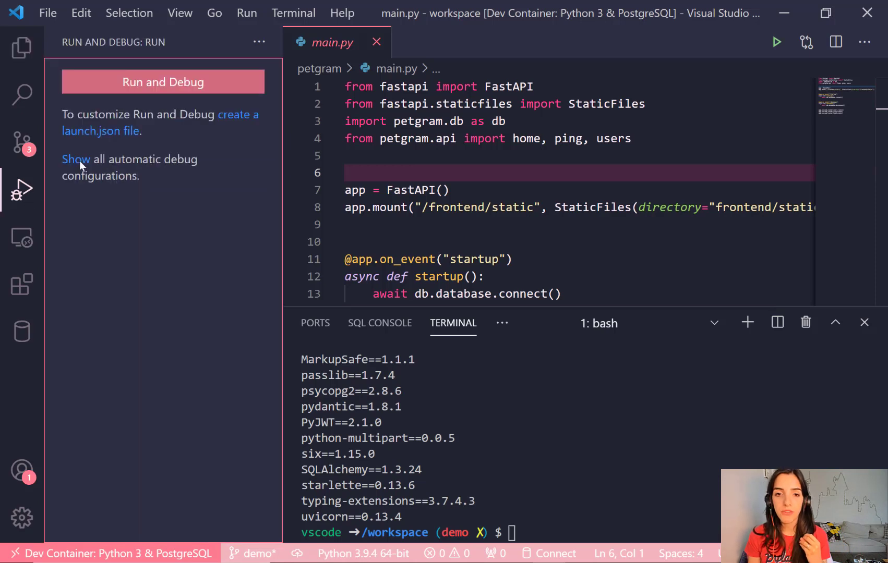
left_click(238, 114)
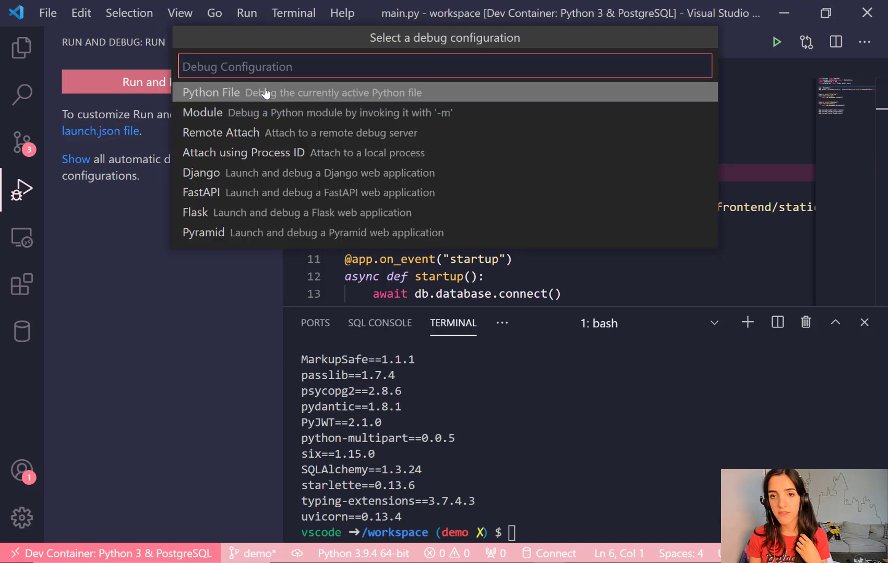
left_click(234, 193)
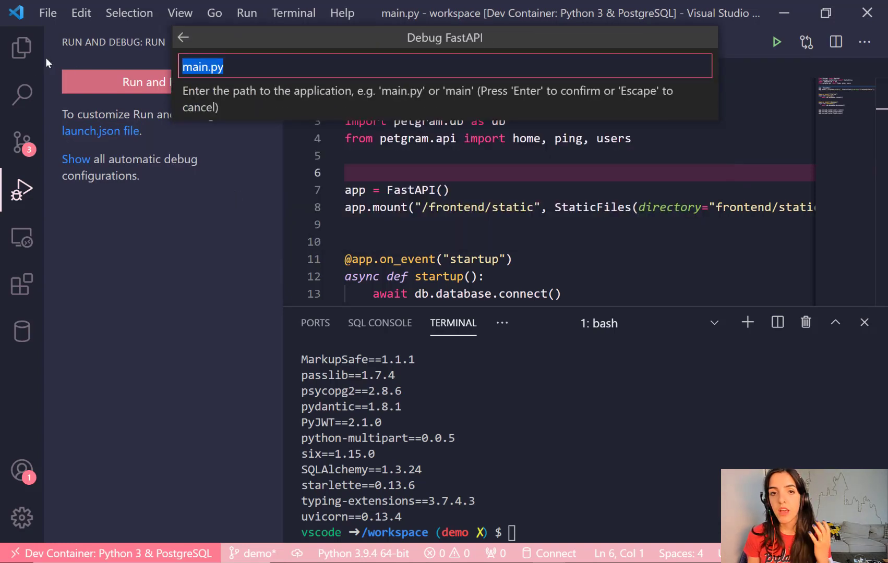
Step: Prefix the application path with petgram. to launch petgram.main:app, then close launch.json
left_click(22, 47)
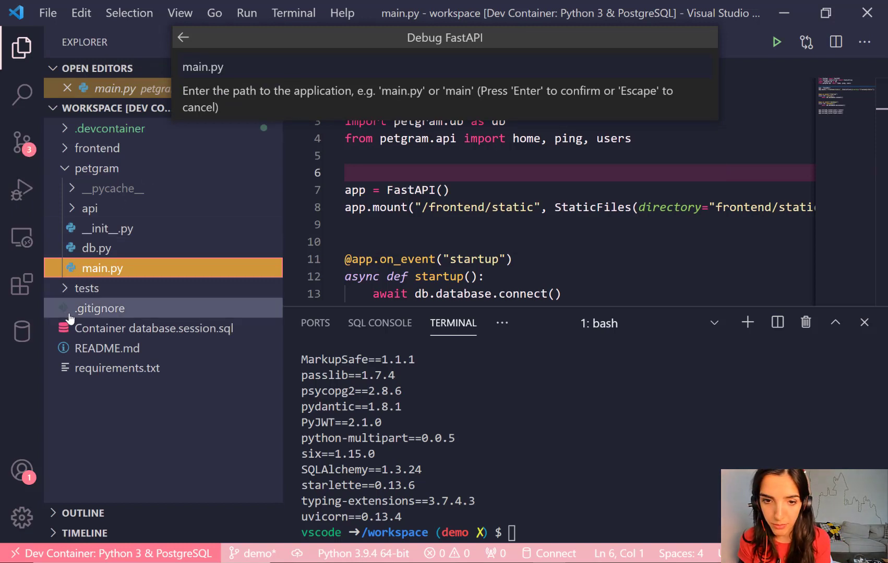
left_click(183, 66)
type("petgram.")
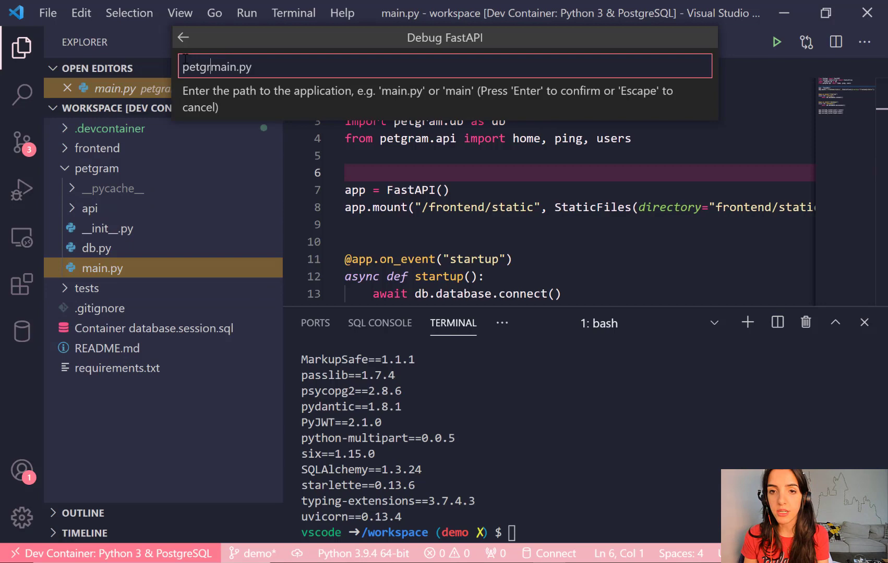
key("Return")
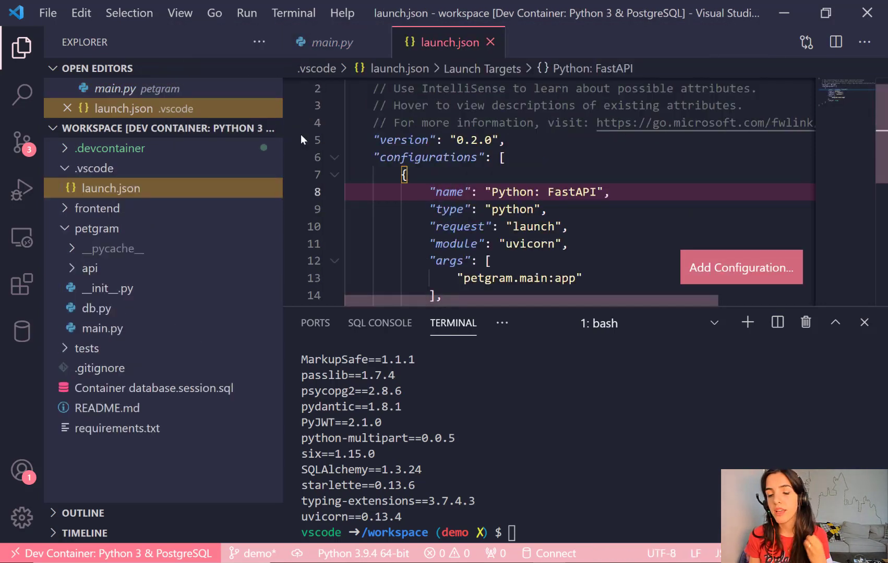
scroll(456, 232, "down", 3)
scroll(458, 263, "up", 3)
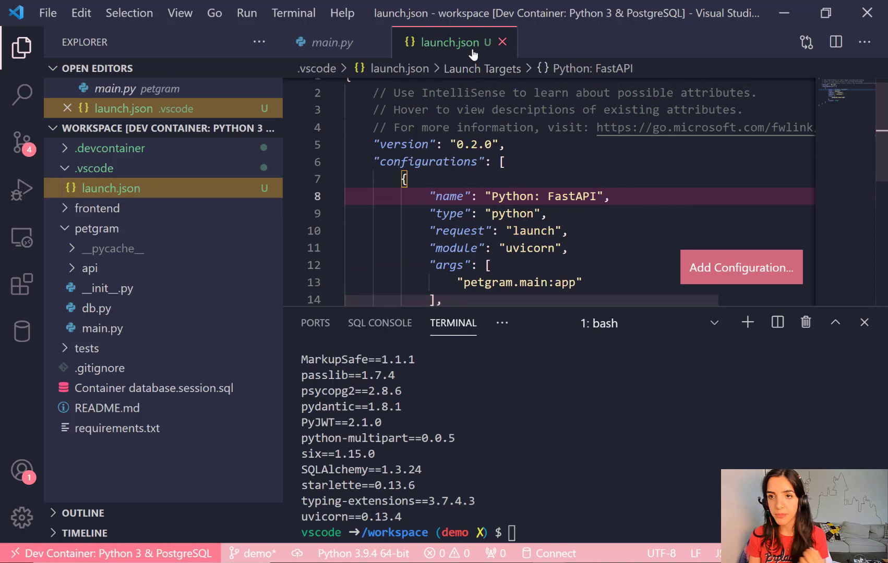
left_click(502, 42)
Step: Start the FastAPI debug session and open port 8000 in the browser
left_click(21, 190)
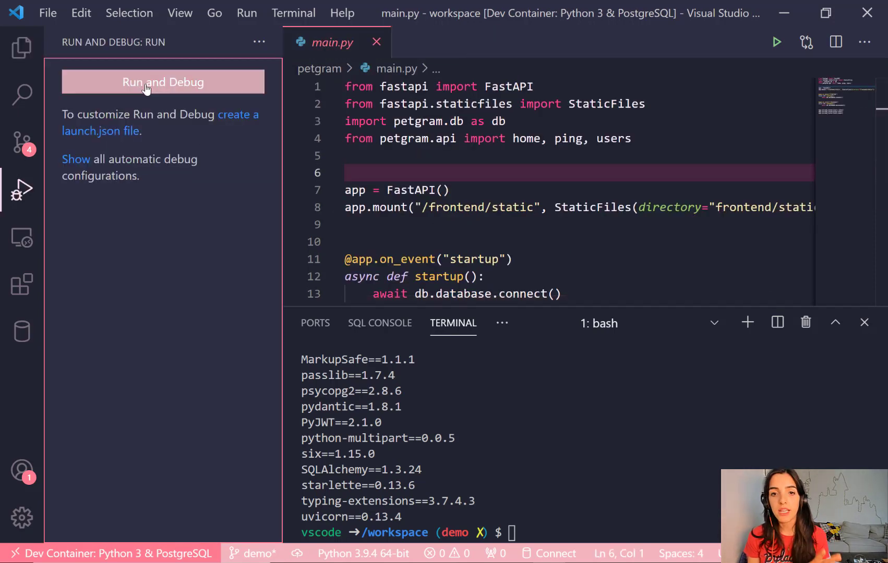
left_click(147, 86)
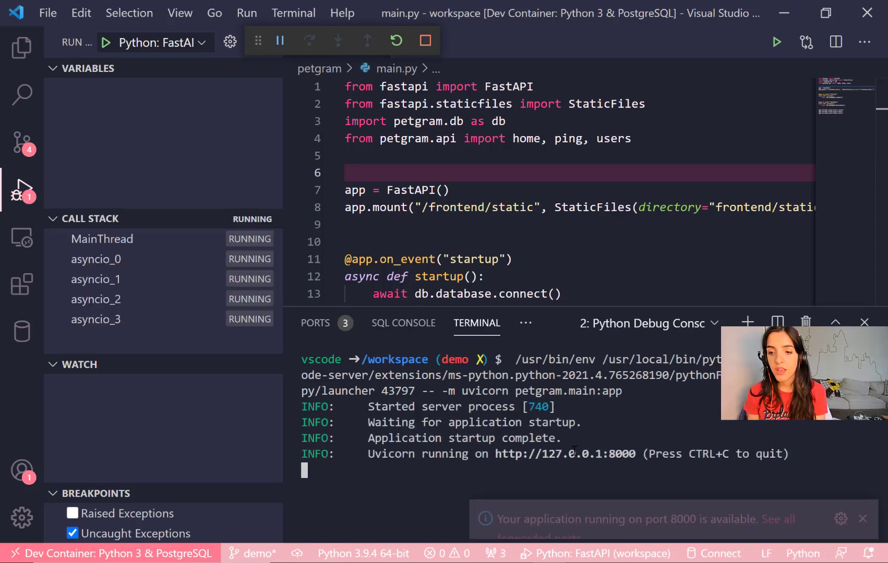
left_click(711, 506)
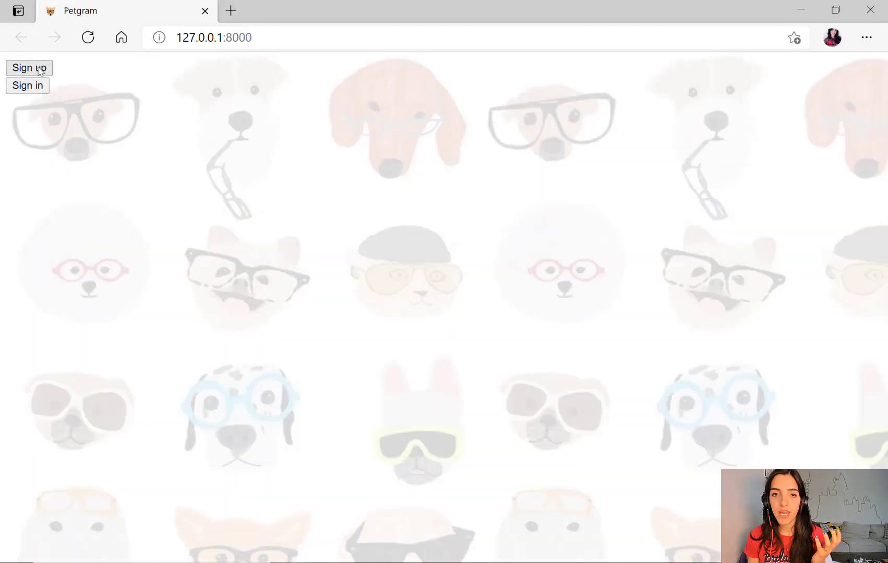
Step: Visit the Petgram Sign up and Sign in pages, returning home after each
left_click(29, 67)
left_click(21, 36)
left_click(27, 85)
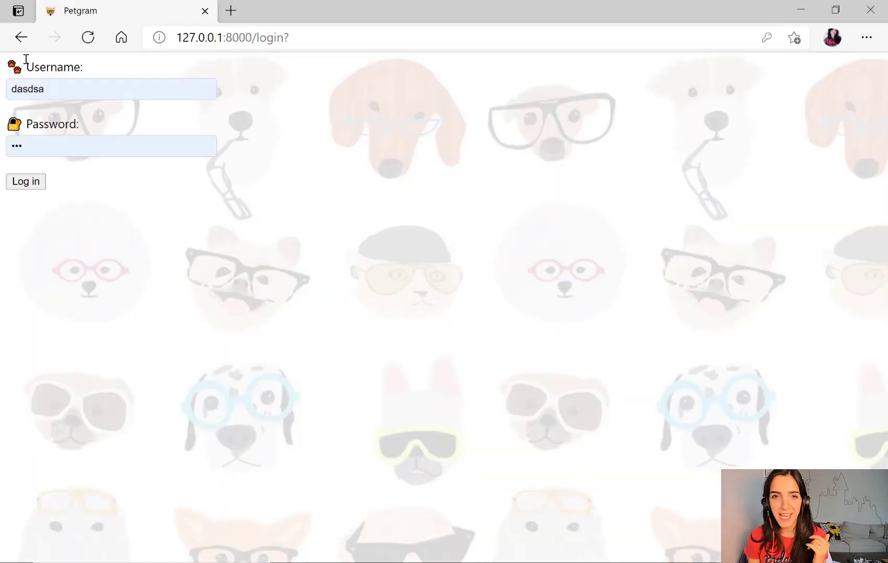
left_click(20, 37)
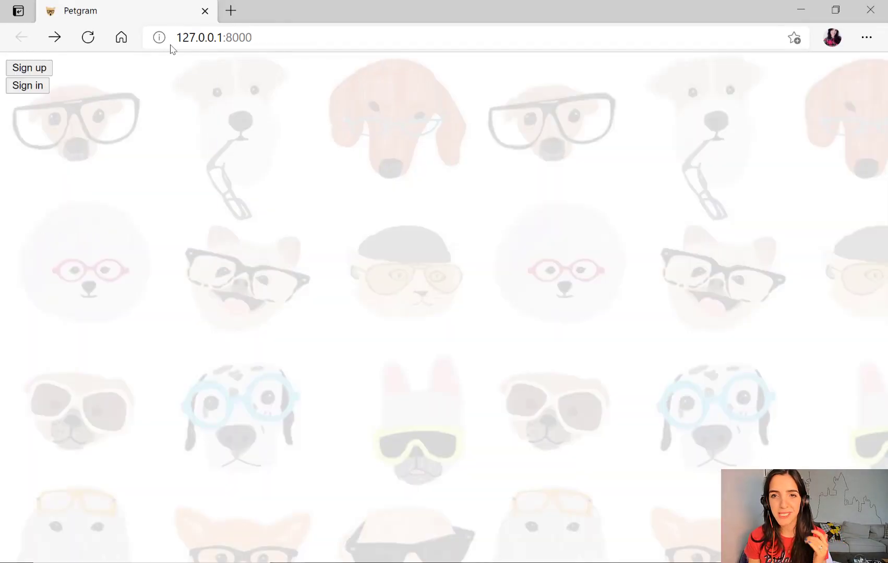
Step: Minimize the browser and switch the bottom panel to the Debug Console
left_click(800, 9)
left_click(525, 323)
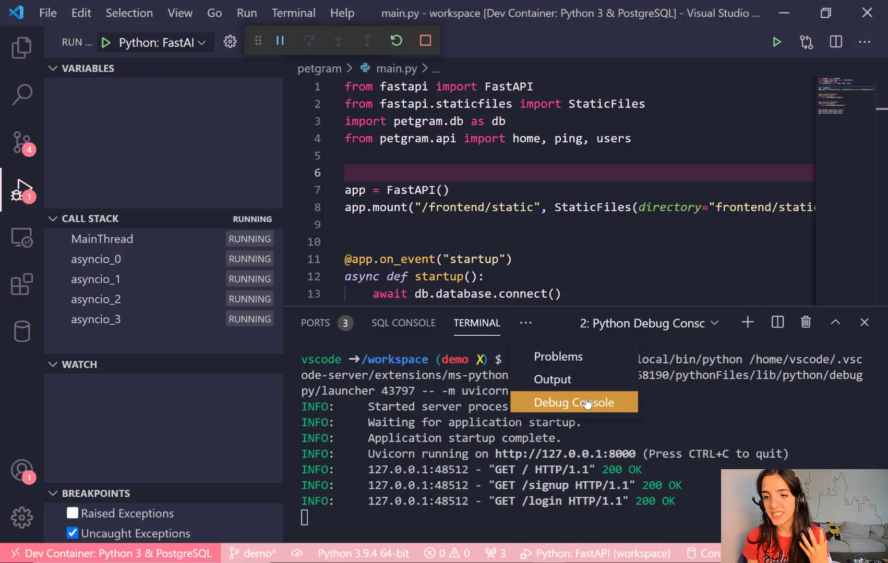
left_click(586, 403)
type("import")
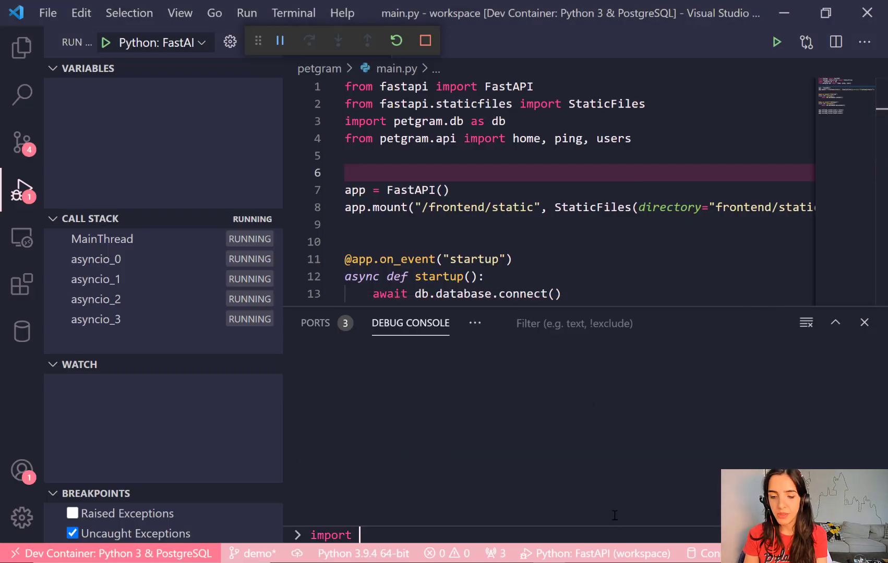
Step: Run import sys and print(sys.platform) in the Debug Console to confirm linux
key("BackSpace")
key("BackSpace")
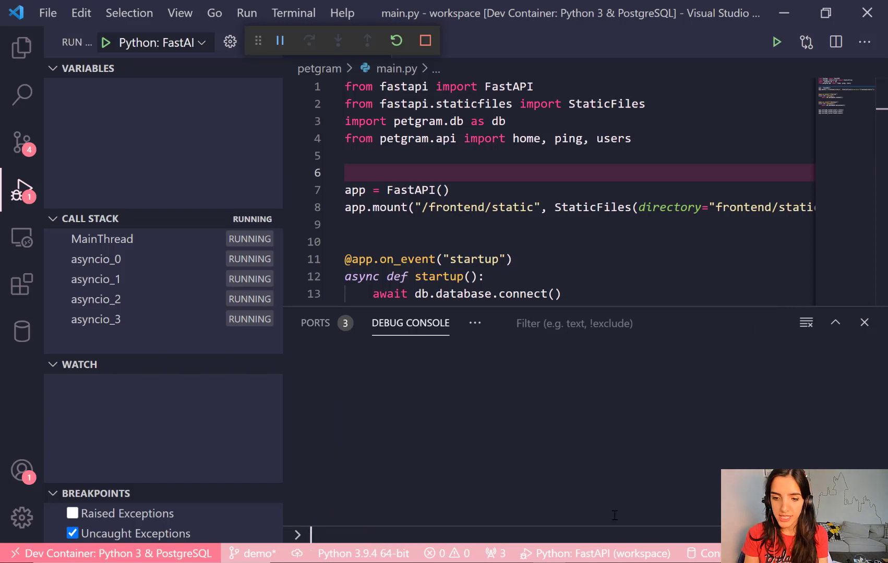
type("sys")
key("Return")
type("print(sys.")
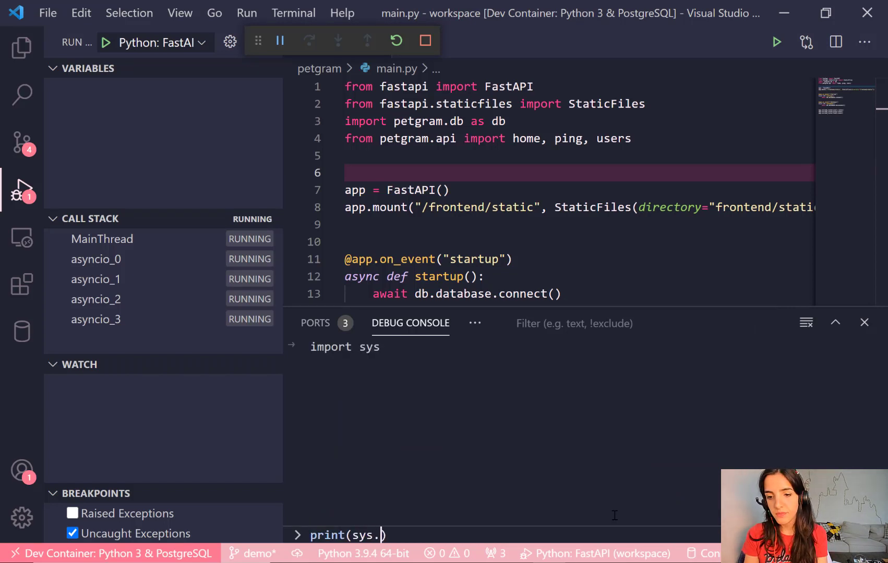
type("platform")
key("Return")
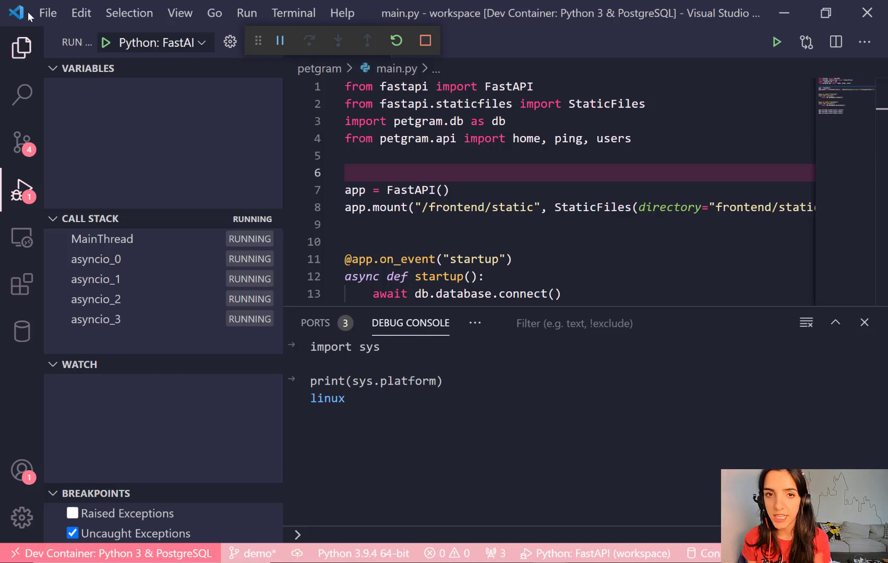
left_click(24, 45)
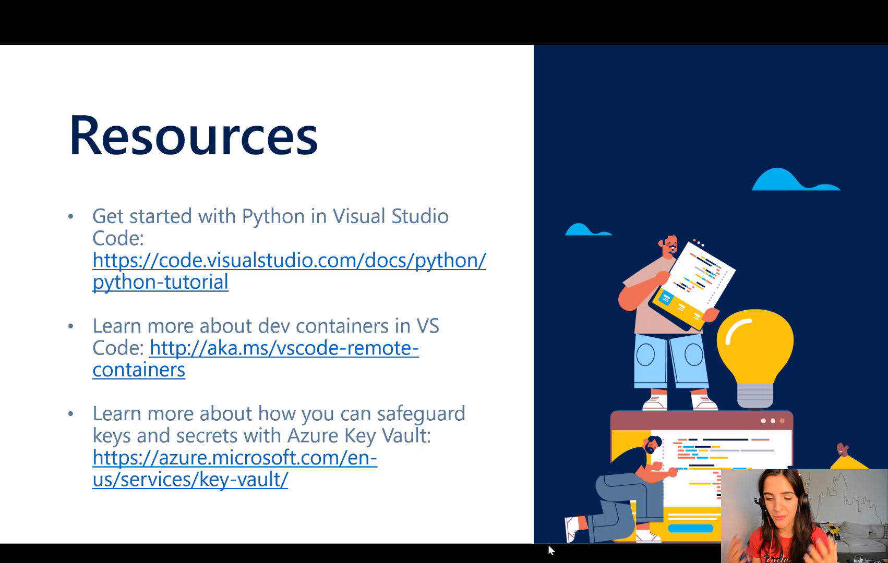
Step: Advance the slideshow from Resources to the closing Thanks! slide
key("Right")
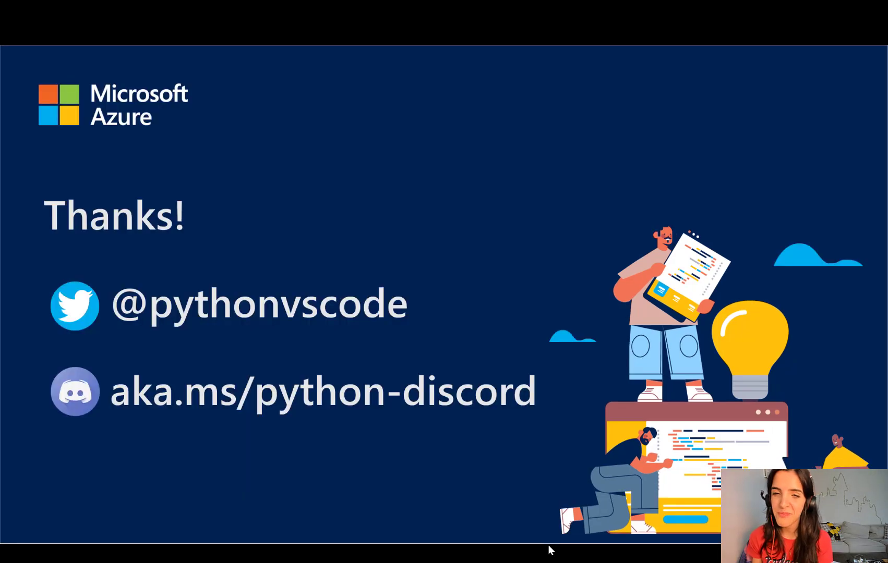